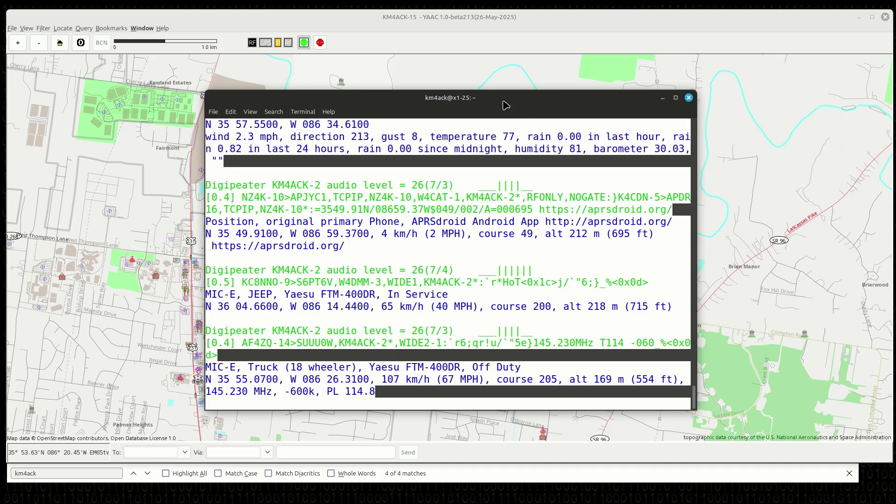
# - Minimize the terminal to reveal the YAAC map, then bring up the menu at the object's location
pyautogui.click(662, 98)
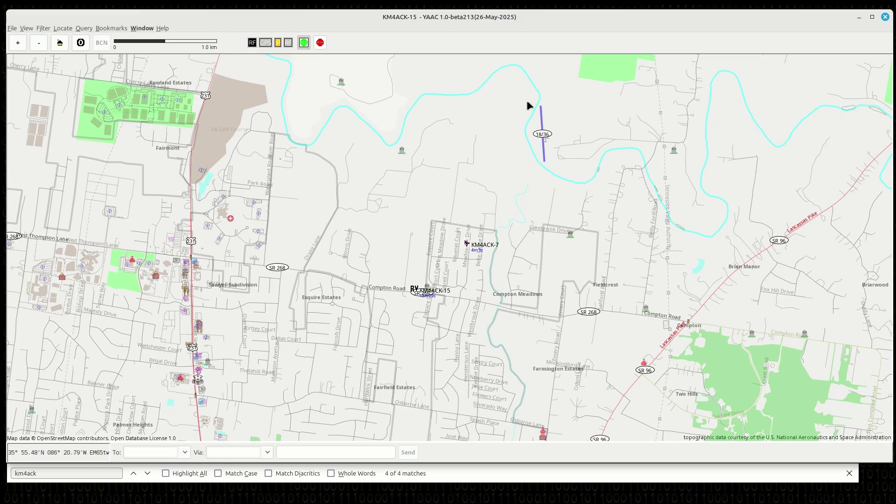
pyautogui.rightClick(543, 145)
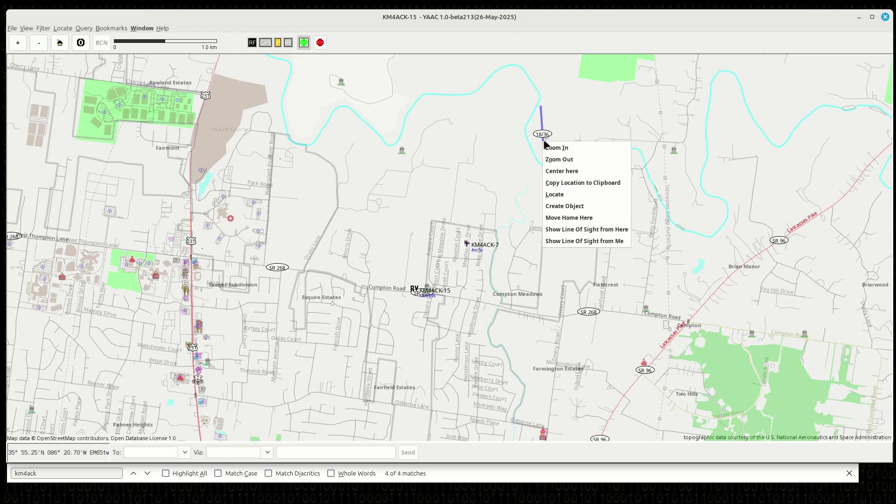
# - Start a new object at this map spot named AIRFIELD
pyautogui.click(574, 207)
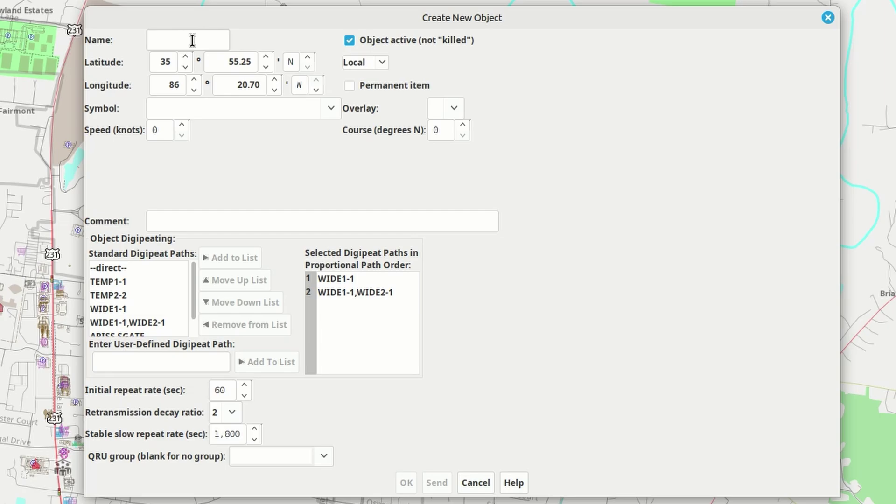
pyautogui.write('AIRFIE')
pyautogui.write('LD')
# - Give AIRFIELD the /' Small Aircraft symbol and Global scope
pyautogui.click(331, 109)
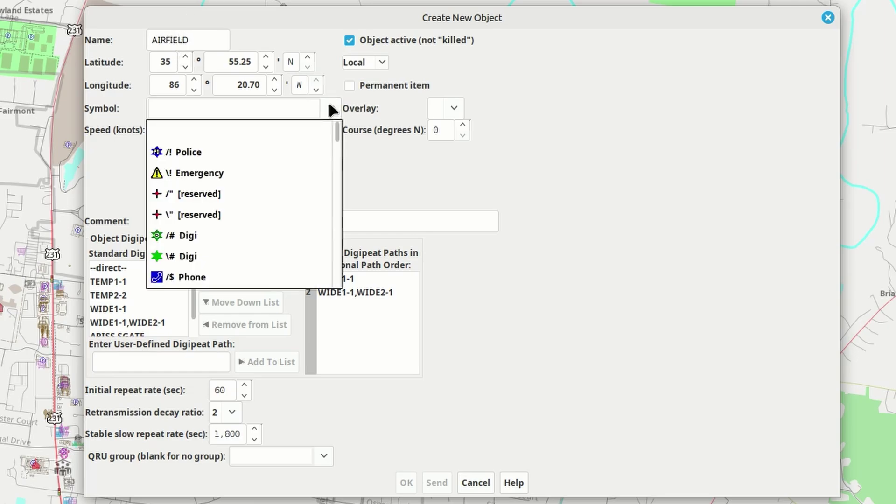
pyautogui.scroll(-3, 286, 189)
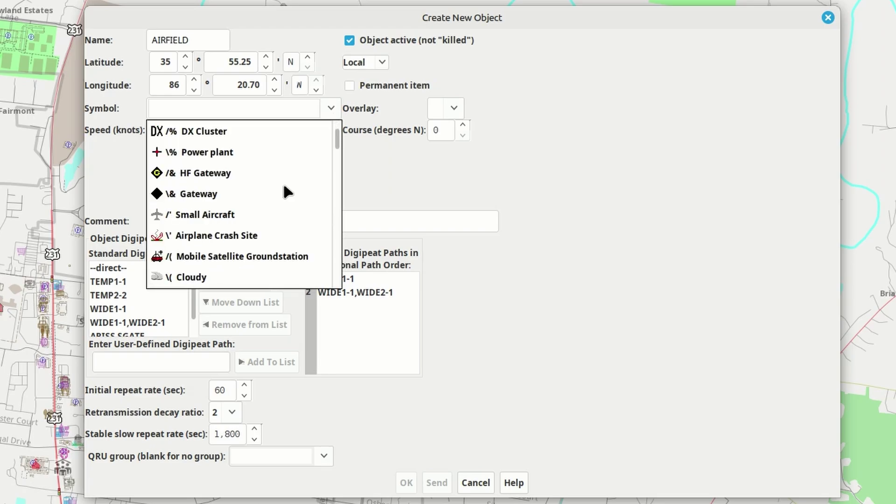
pyautogui.click(195, 215)
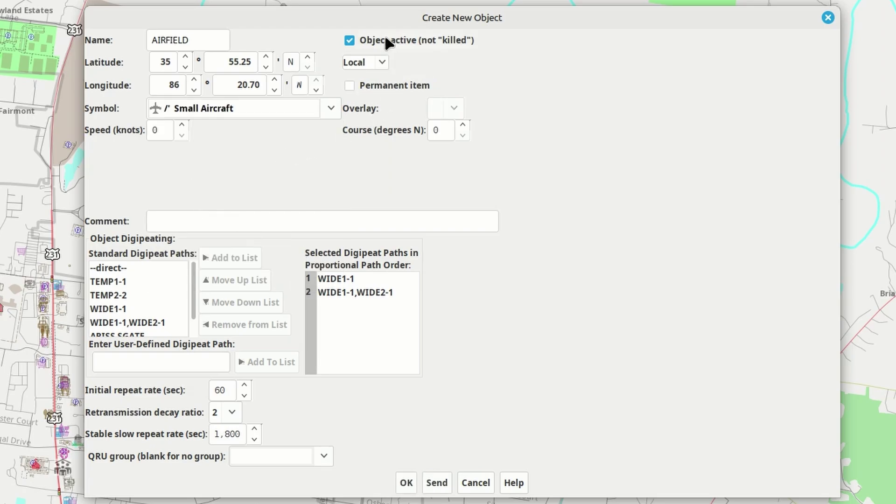
pyautogui.click(381, 62)
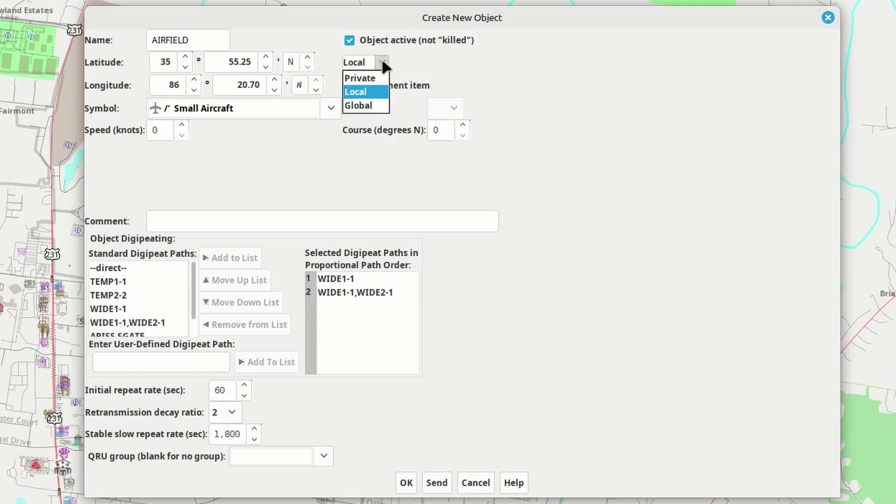
pyautogui.click(365, 106)
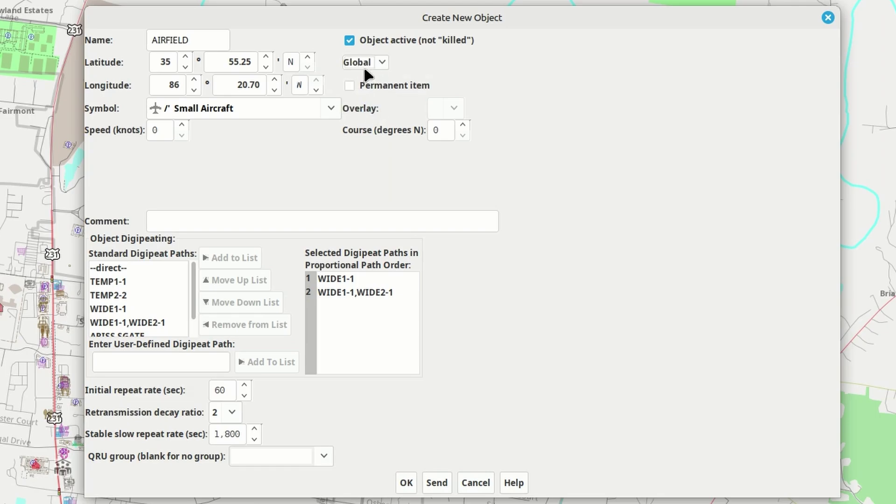
# - Make AIRFIELD a permanent item with the comment 'Private Air Field'
pyautogui.click(349, 89)
pyautogui.click(210, 220)
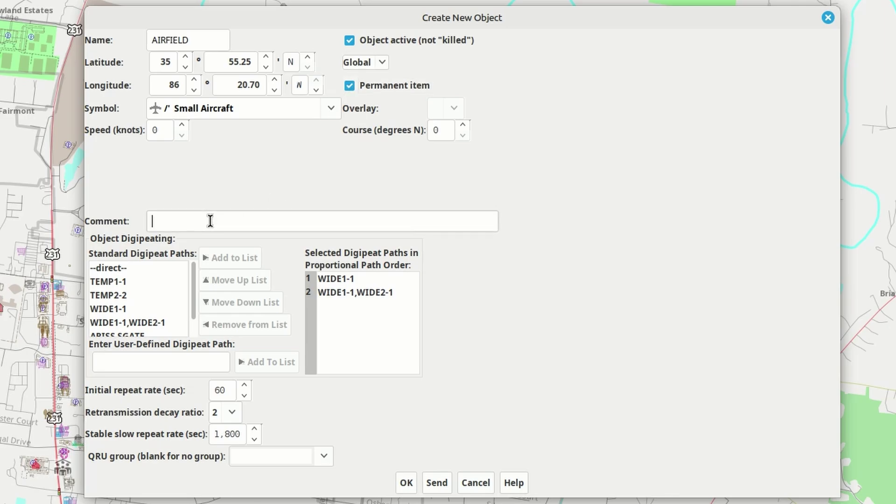
pyautogui.write('Private Aire')
pyautogui.press('BackSpace')
pyautogui.write('Field')
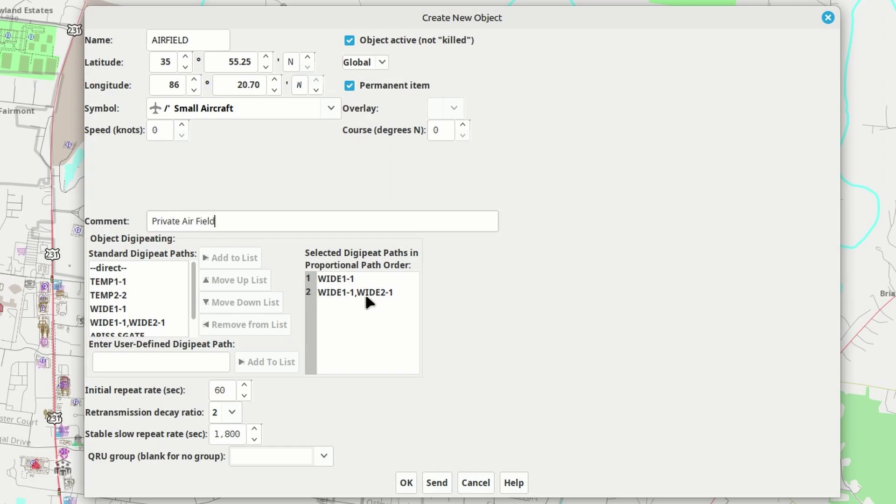
# - Remove the WIDE1-1,WIDE2-1 digipeat path, leaving WIDE1-1, and create the object
pyautogui.click(349, 290)
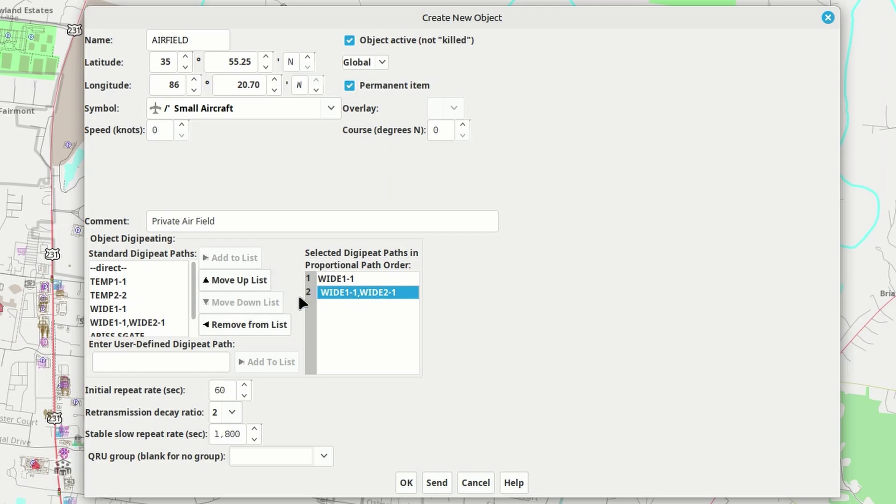
pyautogui.click(264, 325)
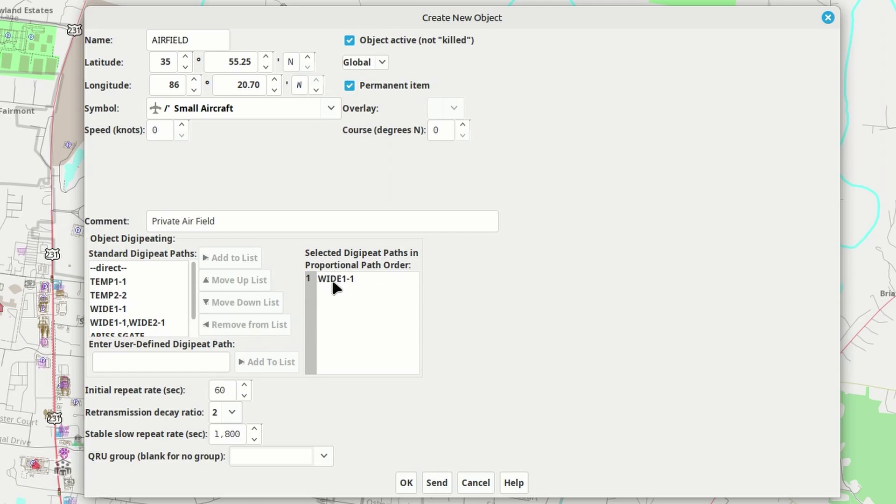
pyautogui.click(405, 483)
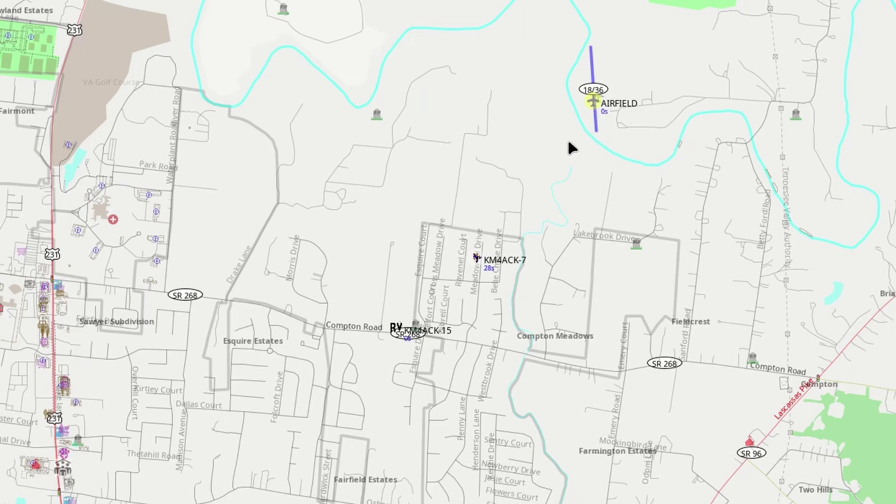
pyautogui.moveTo(568, 142); pyautogui.dragTo(543, 155)
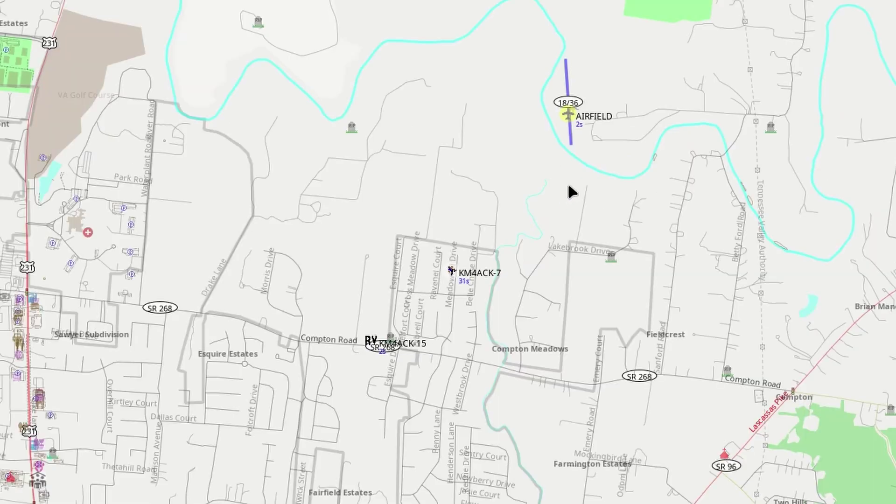
pyautogui.click(568, 116)
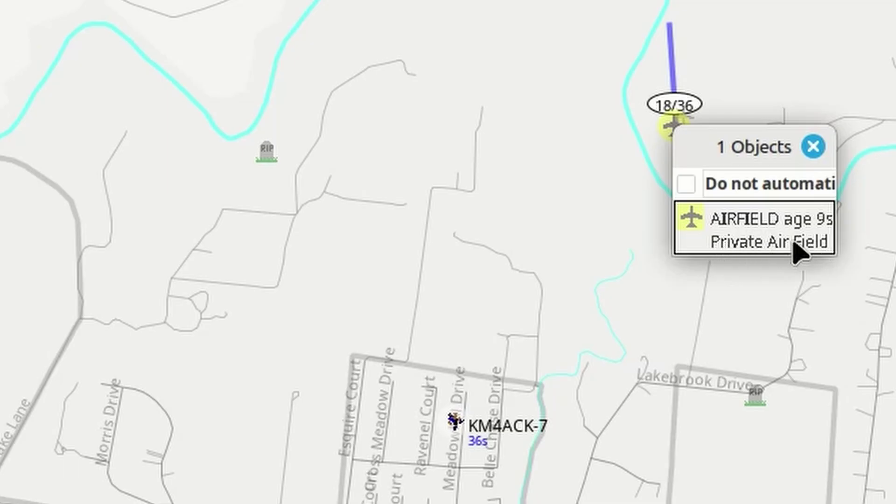
pyautogui.click(812, 146)
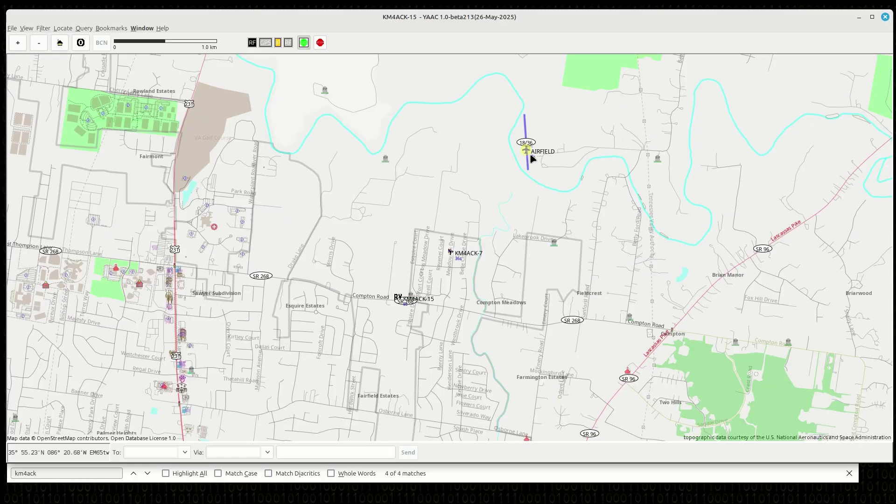
pyautogui.click(542, 475)
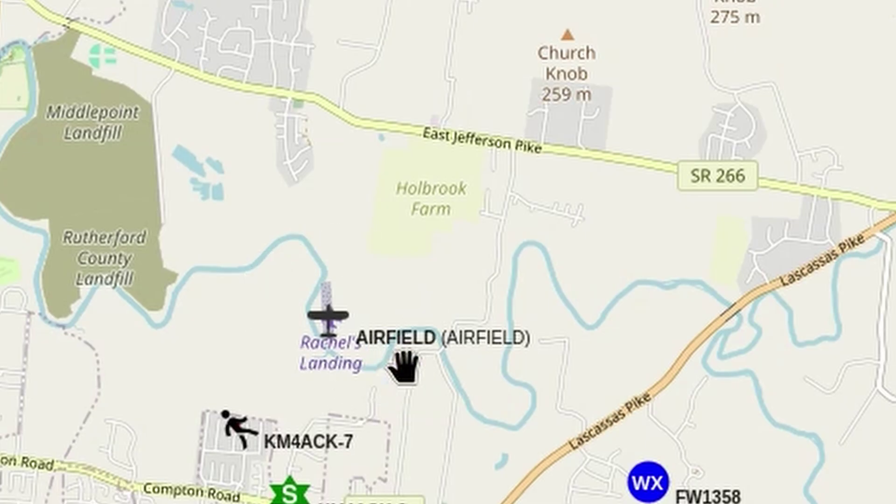
pyautogui.click(327, 317)
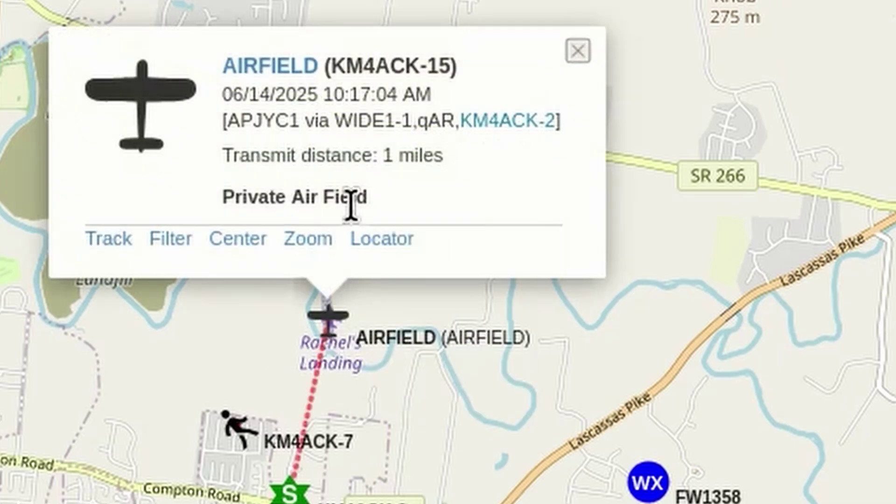
pyautogui.moveTo(373, 200); pyautogui.dragTo(224, 196)
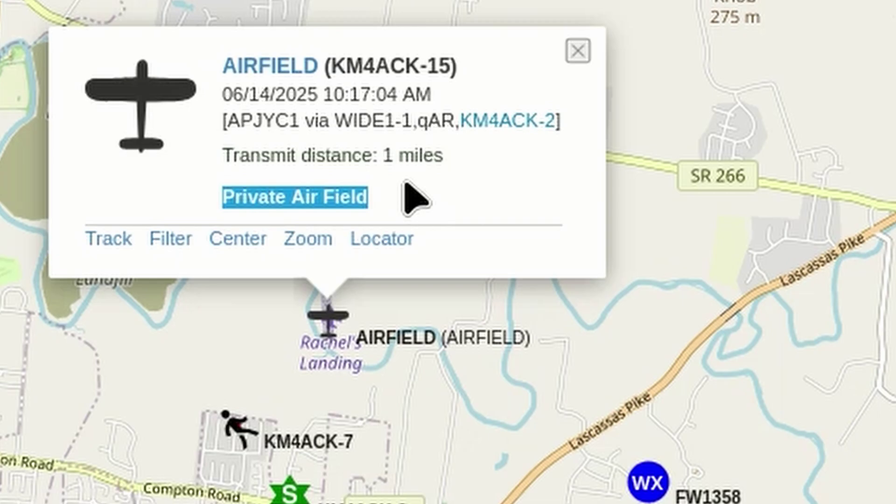
pyautogui.click(462, 465)
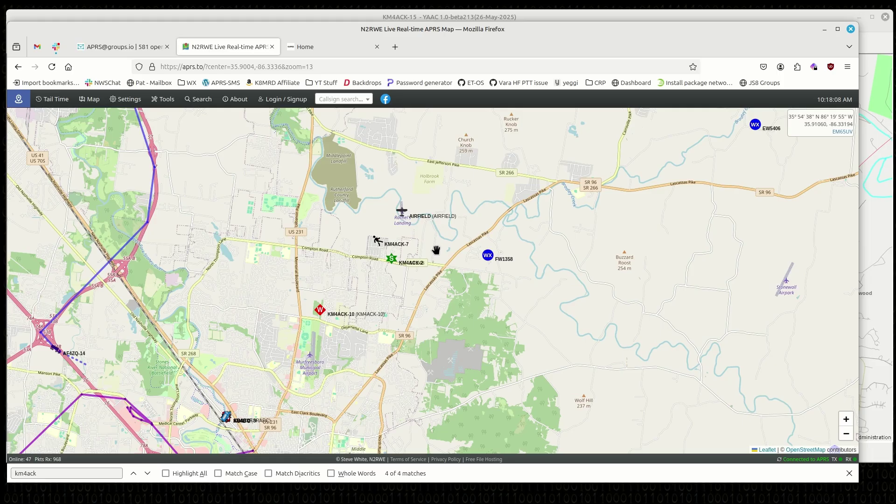
pyautogui.click(404, 213)
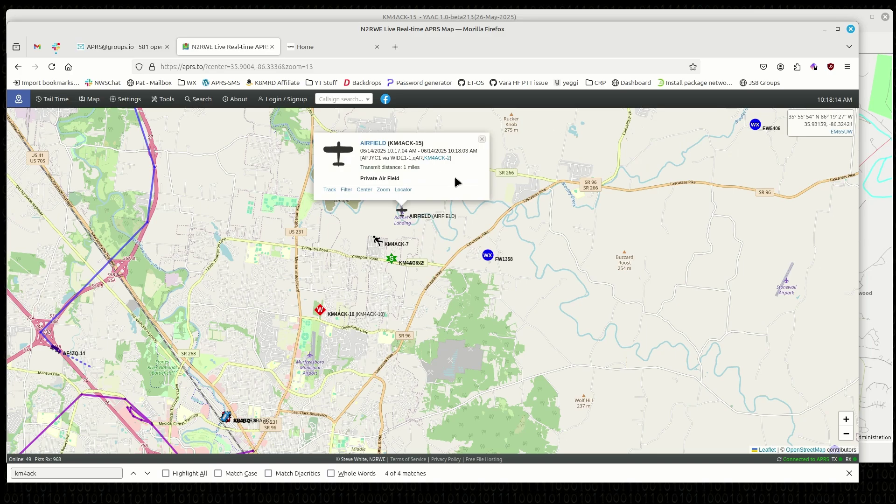
pyautogui.click(558, 13)
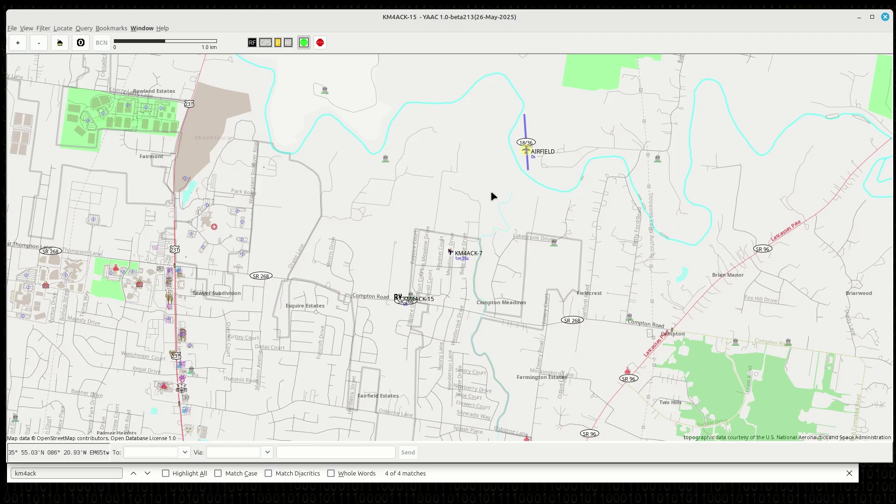
# - Choose AIRFIELD from the list of existing objects to update
pyautogui.rightClick(527, 153)
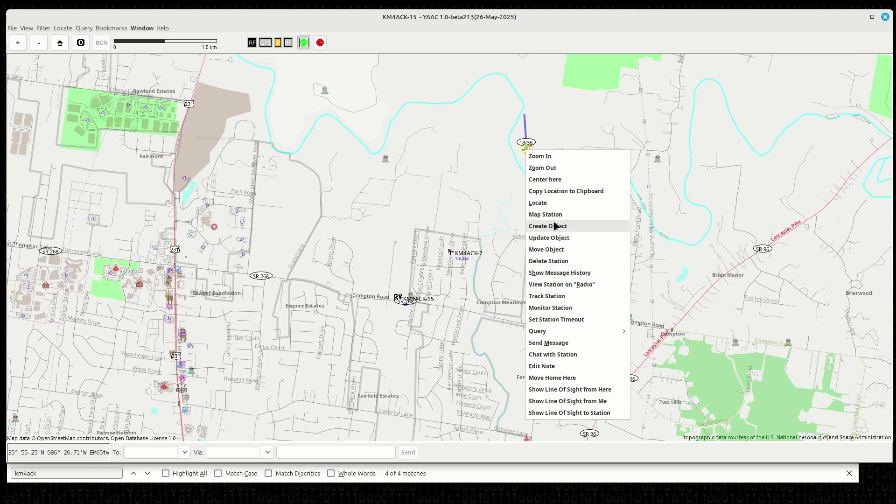
pyautogui.click(552, 239)
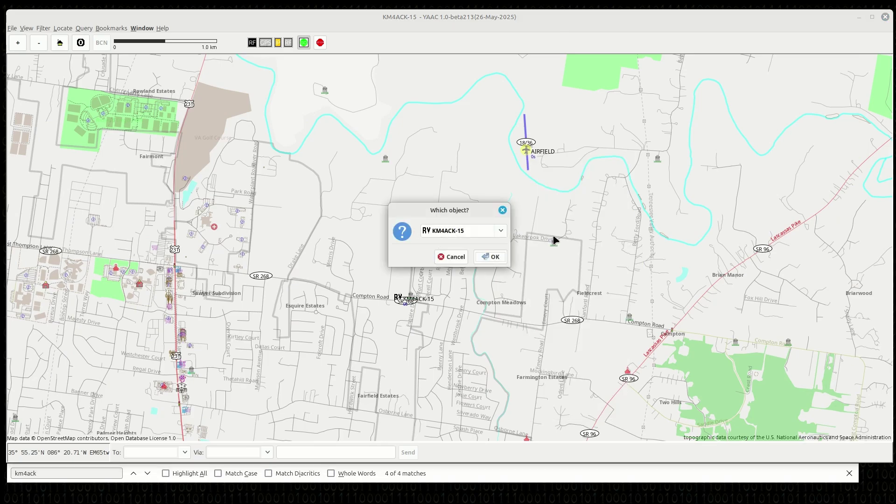
pyautogui.click(490, 235)
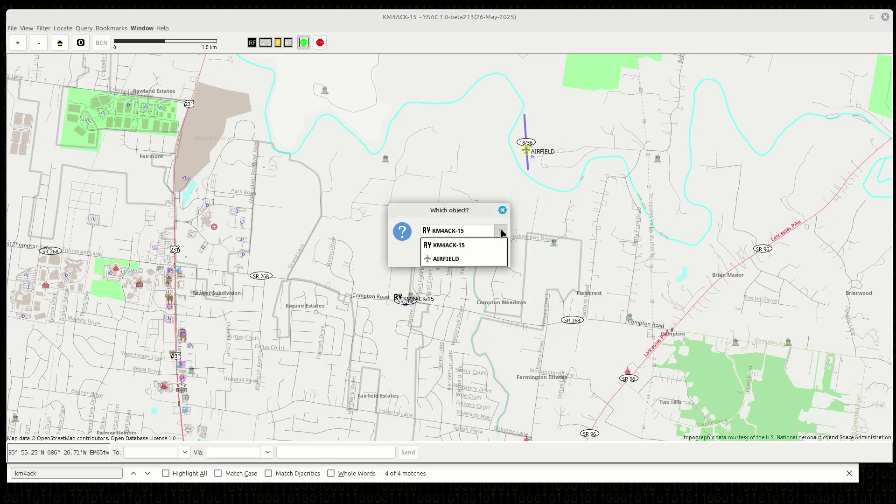
pyautogui.click(456, 258)
pyautogui.click(494, 257)
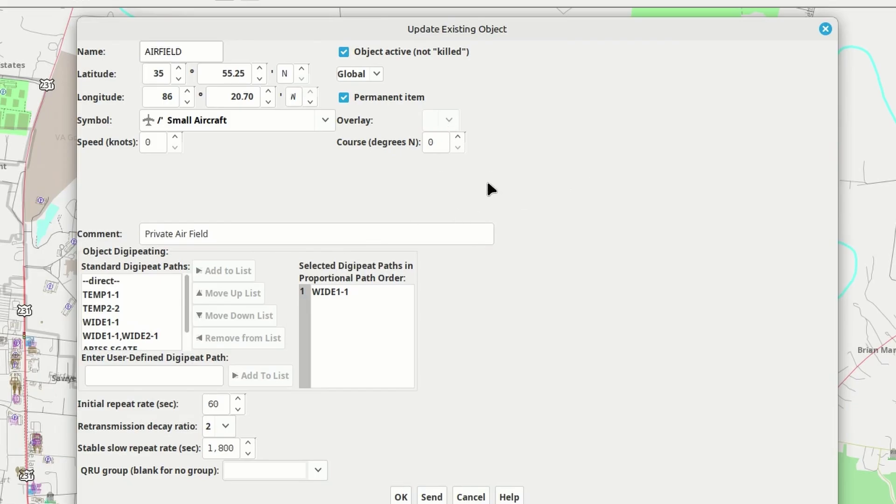
# - Uncheck Object active to kill AIRFIELD, then send and confirm the update
pyautogui.click(344, 52)
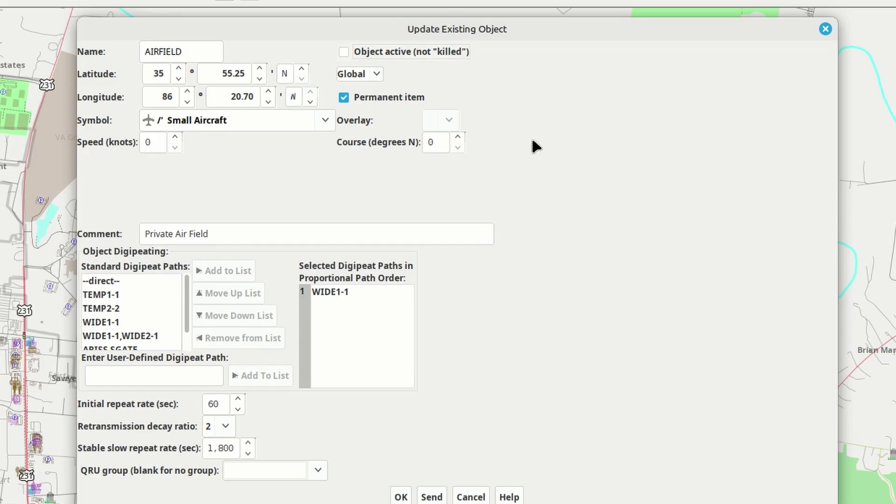
pyautogui.click(427, 497)
pyautogui.click(400, 497)
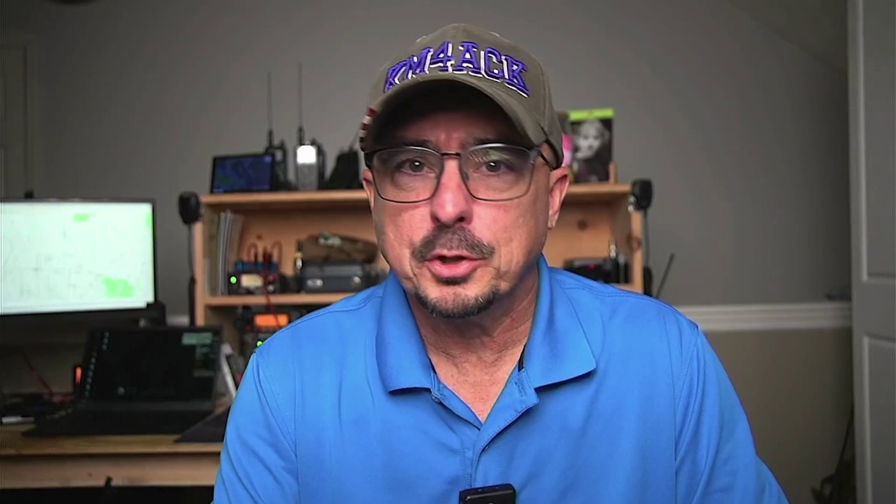